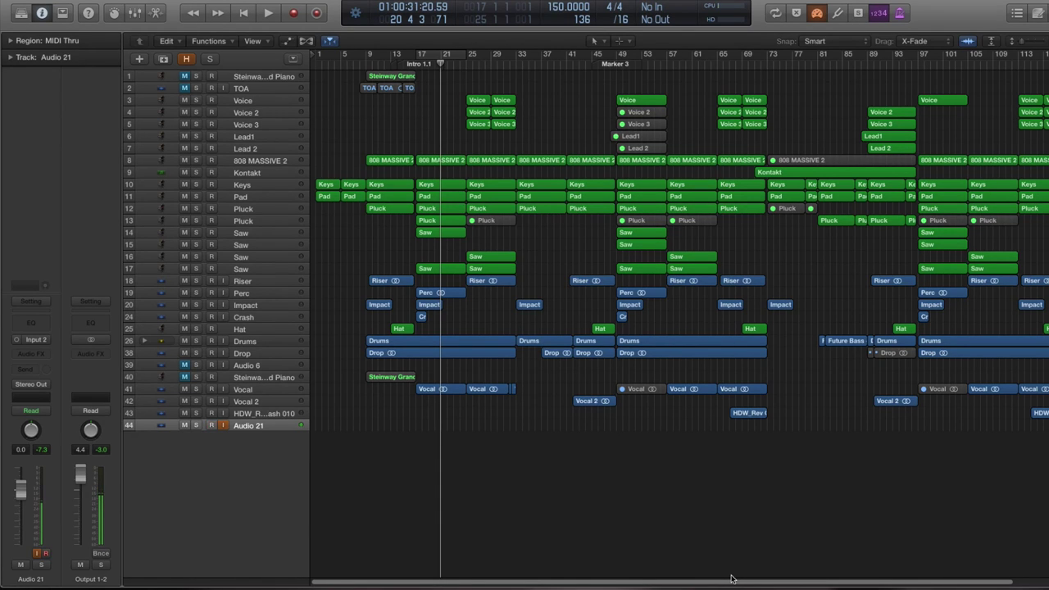
Step: Play the arrangement from bar 10 up to bar 13, then stop playback
{"action": "key", "text": "comma"}
{"action": "key", "text": "comma"}
{"action": "key", "text": "comma"}
{"action": "key", "text": "comma"}
{"action": "key", "text": "comma"}
{"action": "key", "text": "comma"}
{"action": "key", "text": "comma"}
{"action": "key", "text": "comma"}
{"action": "key", "text": "comma"}
{"action": "key", "text": "comma"}
{"action": "key", "text": "comma"}
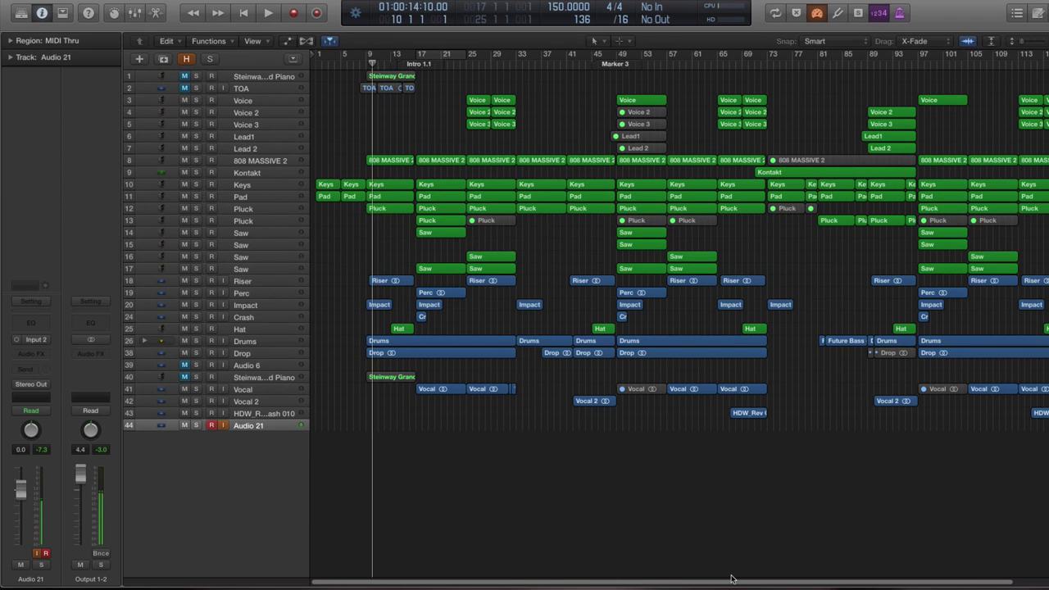
{"action": "key", "text": "period"}
{"action": "key", "text": "period"}
{"action": "key", "text": "period"}
{"action": "key", "text": "space"}
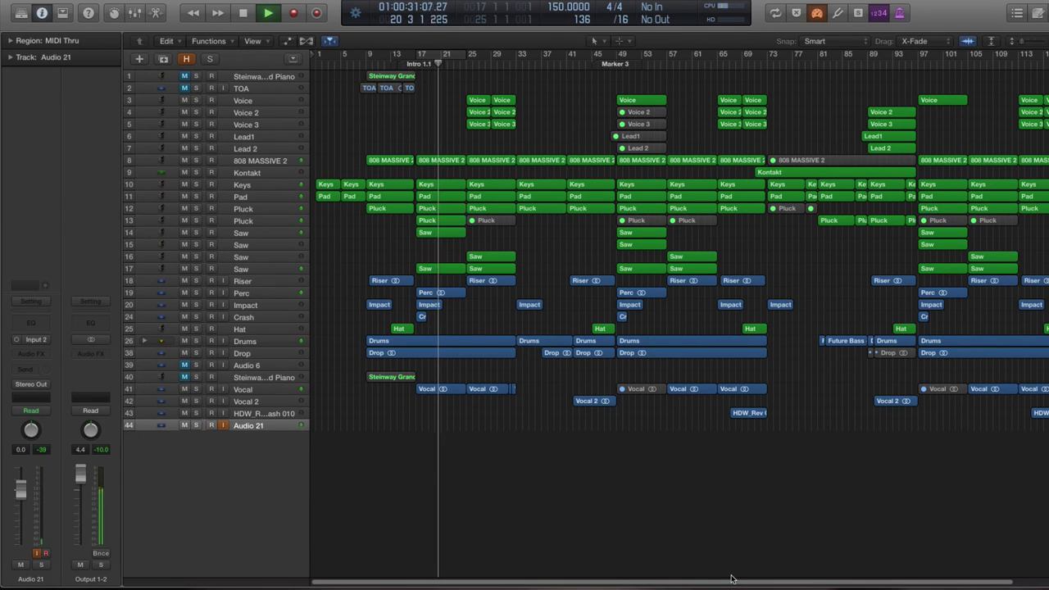
{"action": "key", "text": "space"}
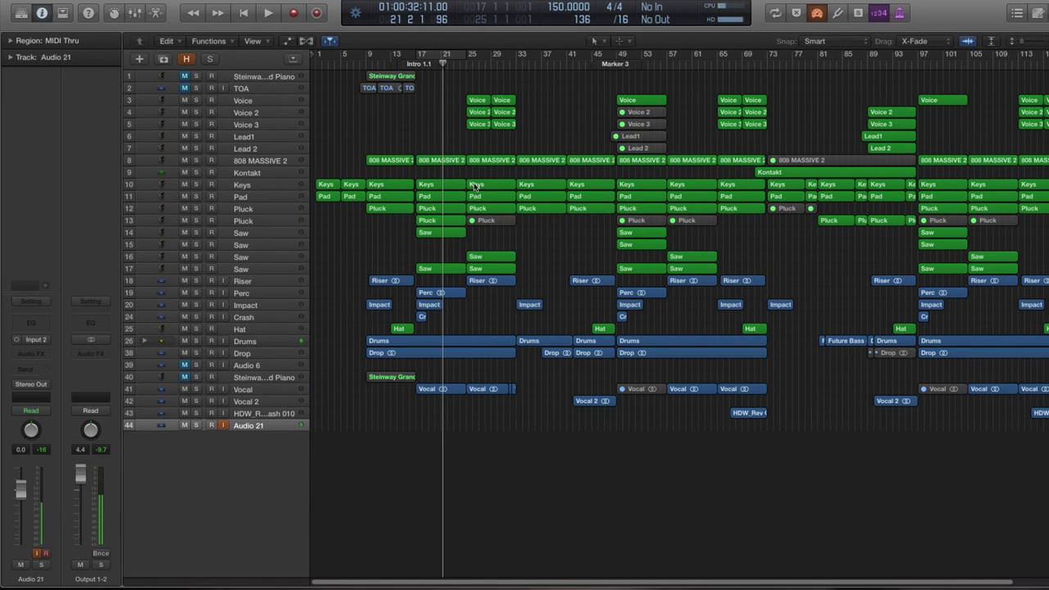
Step: Select the Saw track on track 17 and bring up its Chord Trigger window
{"action": "left_click", "coordinate": [426, 268]}
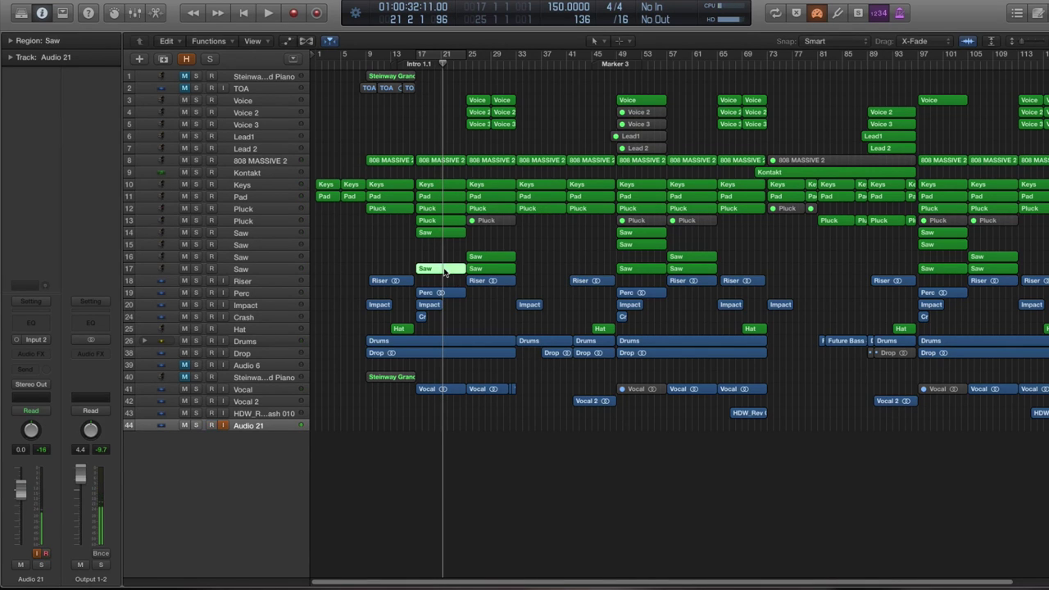
{"action": "left_click", "coordinate": [291, 269]}
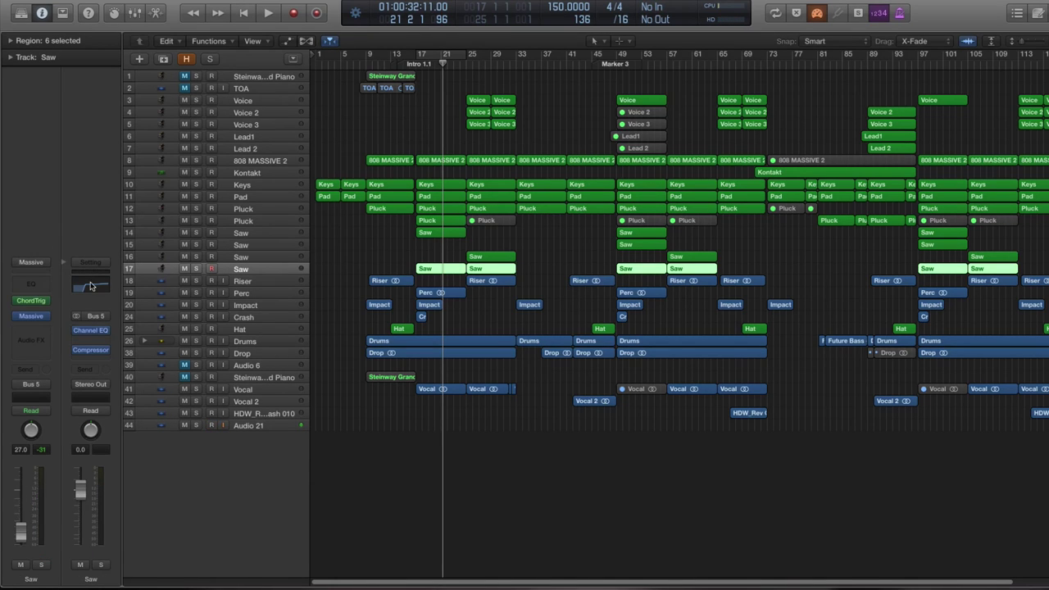
{"action": "left_click", "coordinate": [31, 301]}
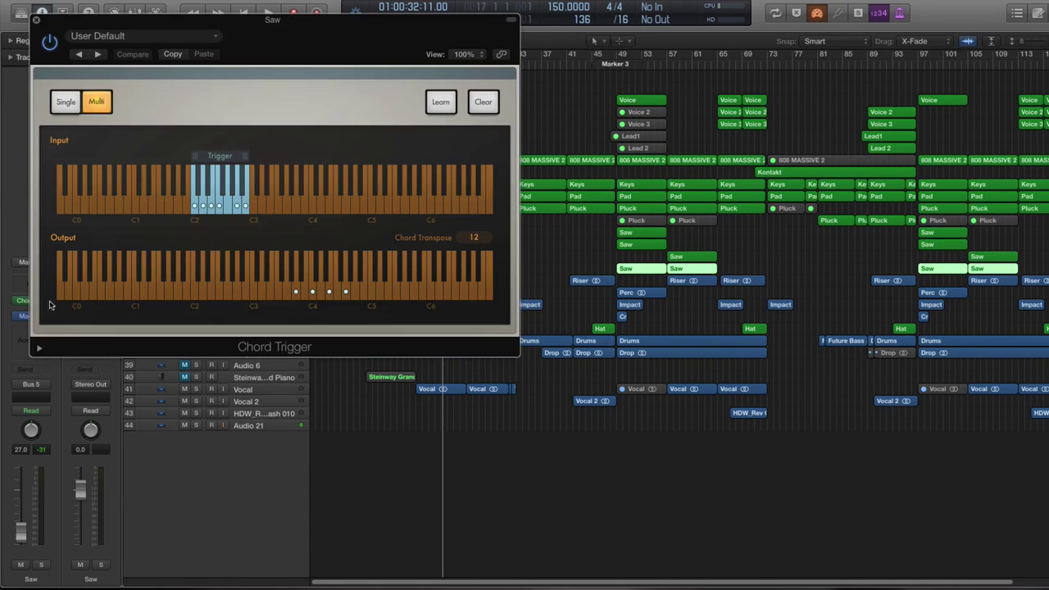
{"action": "left_click_drag", "start_coordinate": [413, 53], "coordinate": [785, 174]}
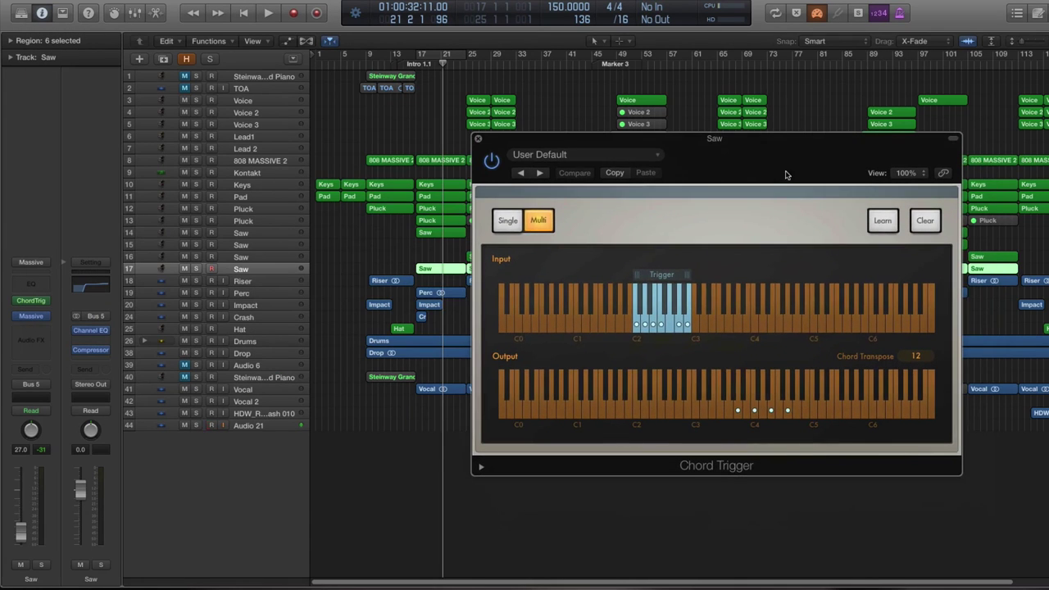
Step: Audition the Saw track's trigger-key chords starting at C2, then close the Chord Trigger
{"action": "left_click", "coordinate": [635, 328]}
{"action": "left_click", "coordinate": [646, 328]}
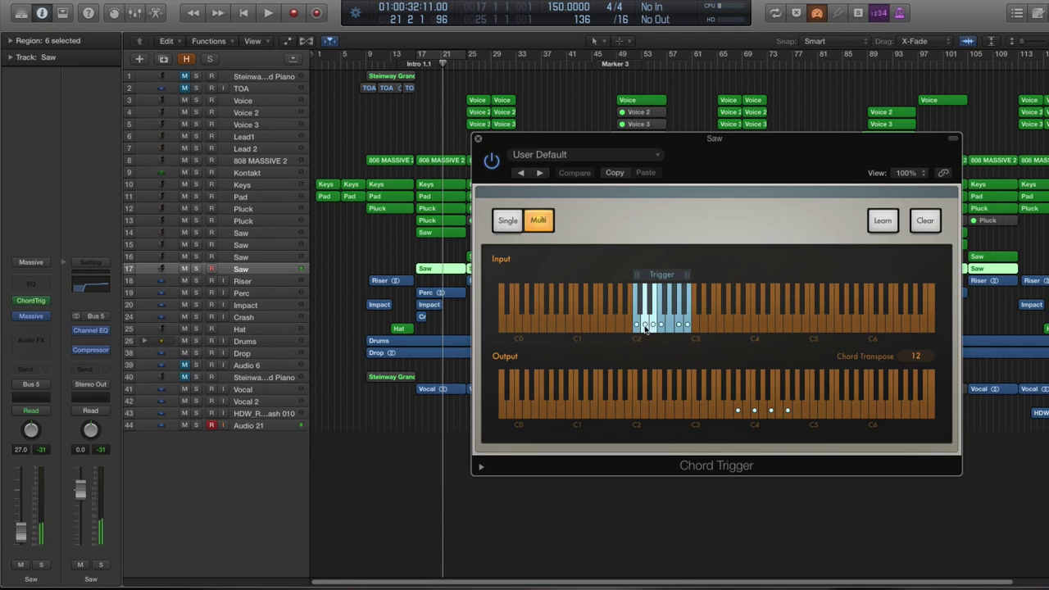
{"action": "left_click", "coordinate": [647, 328]}
{"action": "left_click", "coordinate": [661, 327]}
{"action": "left_click", "coordinate": [638, 326]}
{"action": "left_click", "coordinate": [638, 325]}
{"action": "left_click", "coordinate": [656, 325]}
{"action": "left_click", "coordinate": [660, 326]}
{"action": "left_click", "coordinate": [480, 138]}
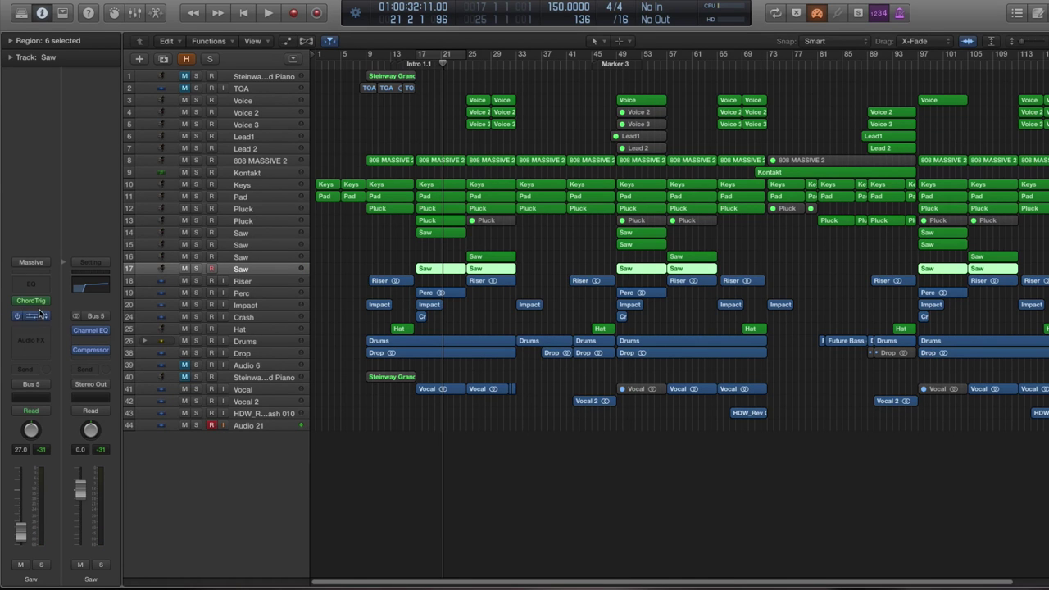
Step: Add a new software instrument track with a Chord Trigger in Multi mode, with Learn enabled
{"action": "double_click", "coordinate": [245, 516]}
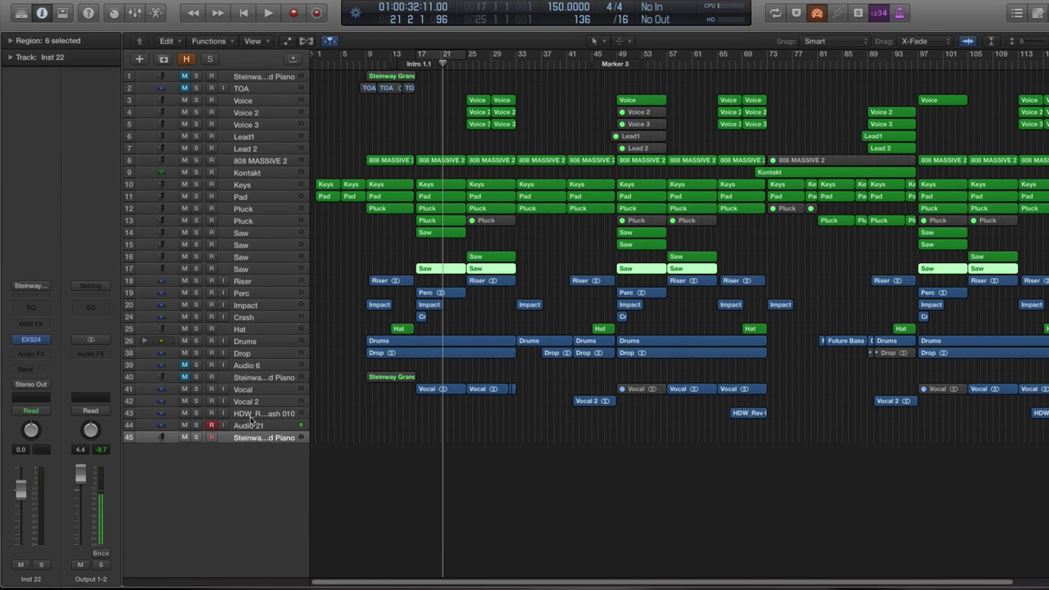
{"action": "left_click", "coordinate": [29, 325]}
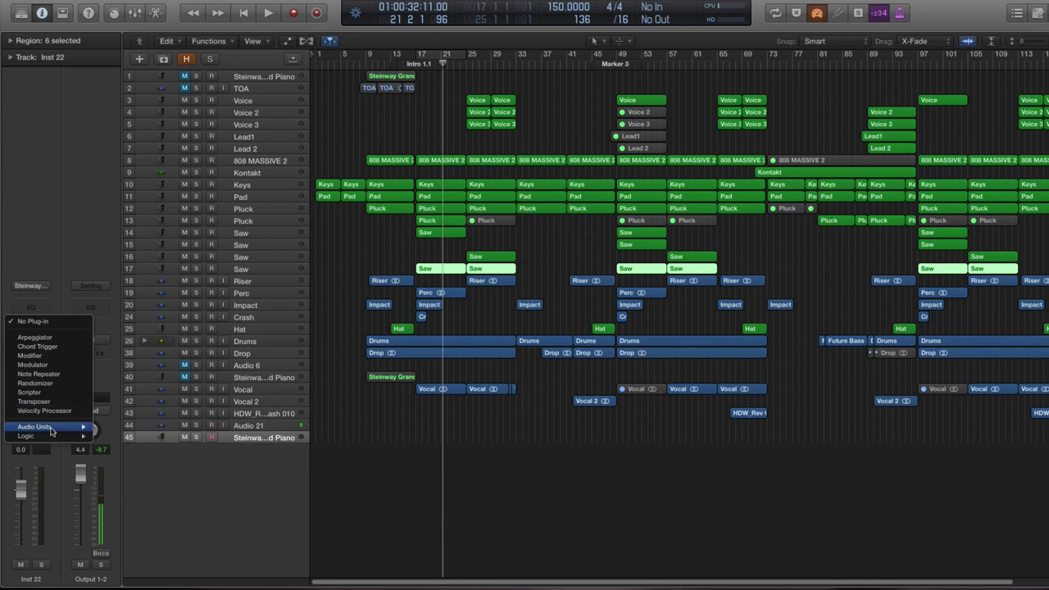
{"action": "left_click", "coordinate": [37, 346]}
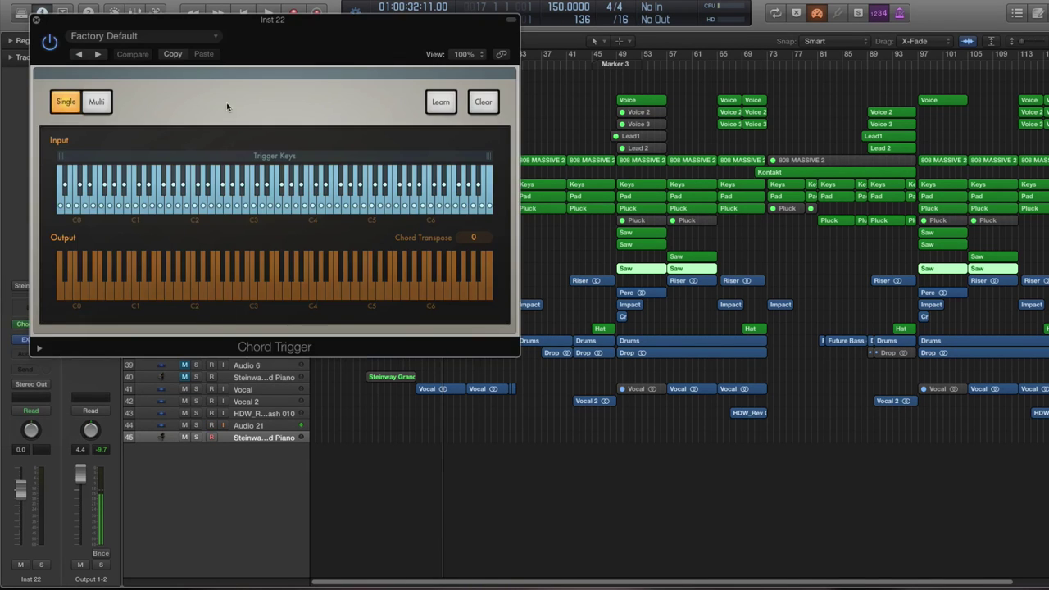
{"action": "left_click_drag", "start_coordinate": [293, 51], "coordinate": [676, 243]}
{"action": "left_click", "coordinate": [477, 293]}
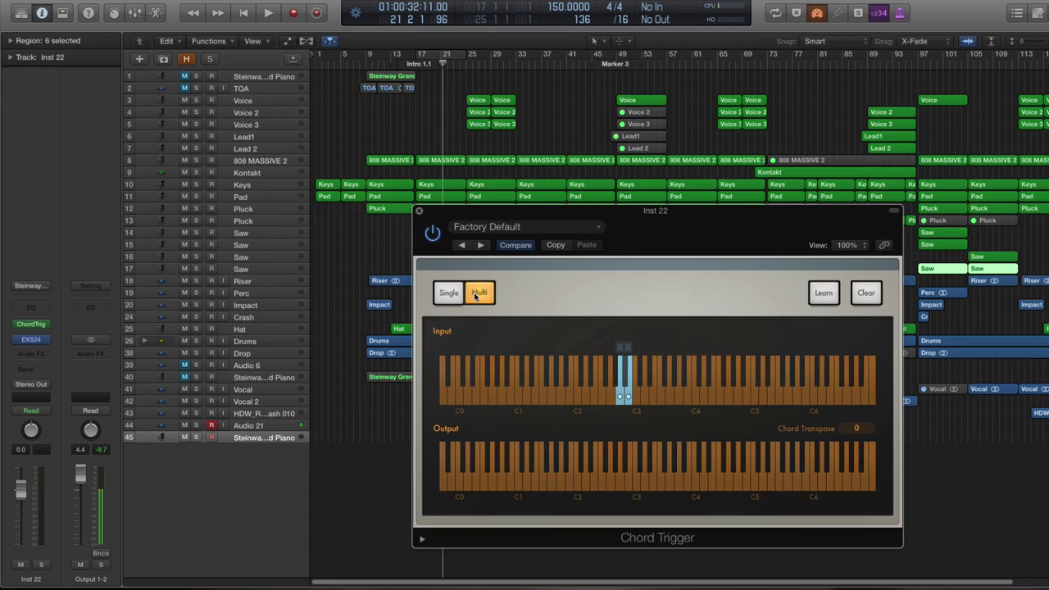
{"action": "left_click", "coordinate": [824, 293]}
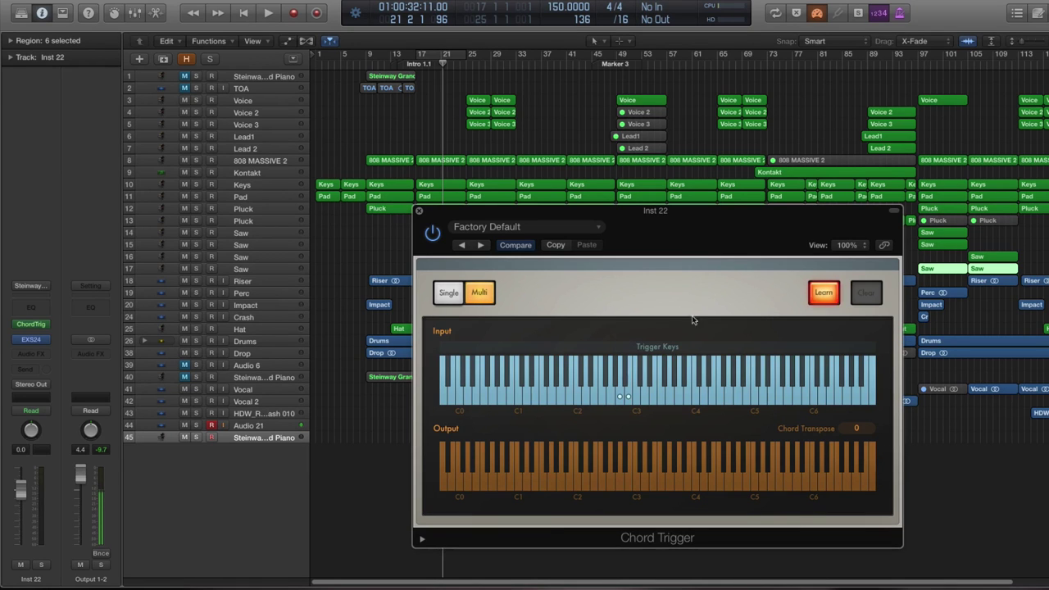
Step: Assign a five-note chord to trigger key C2 and a four-note chord to the next key
{"action": "left_click", "coordinate": [578, 399]}
{"action": "left_click", "coordinate": [579, 478]}
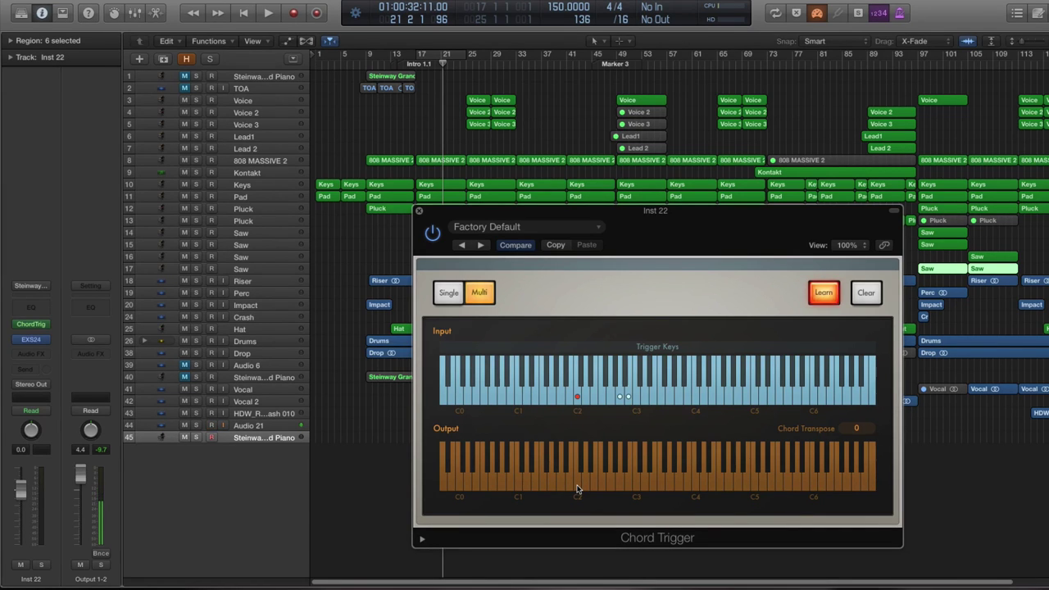
{"action": "left_click", "coordinate": [576, 485]}
{"action": "left_click", "coordinate": [595, 484]}
{"action": "left_click", "coordinate": [611, 483]}
{"action": "left_click", "coordinate": [627, 483]}
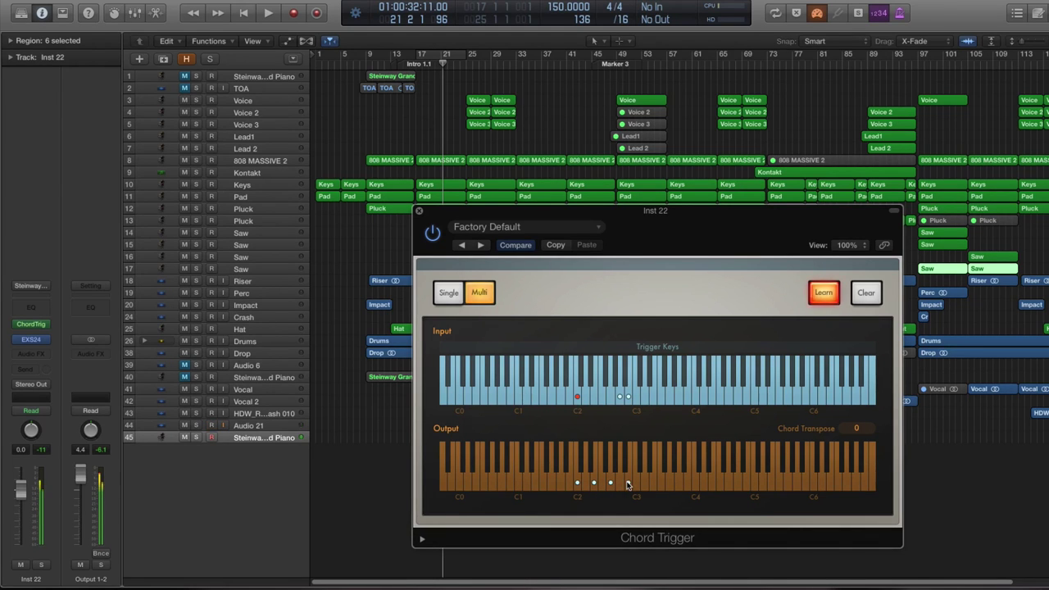
{"action": "left_click", "coordinate": [645, 484]}
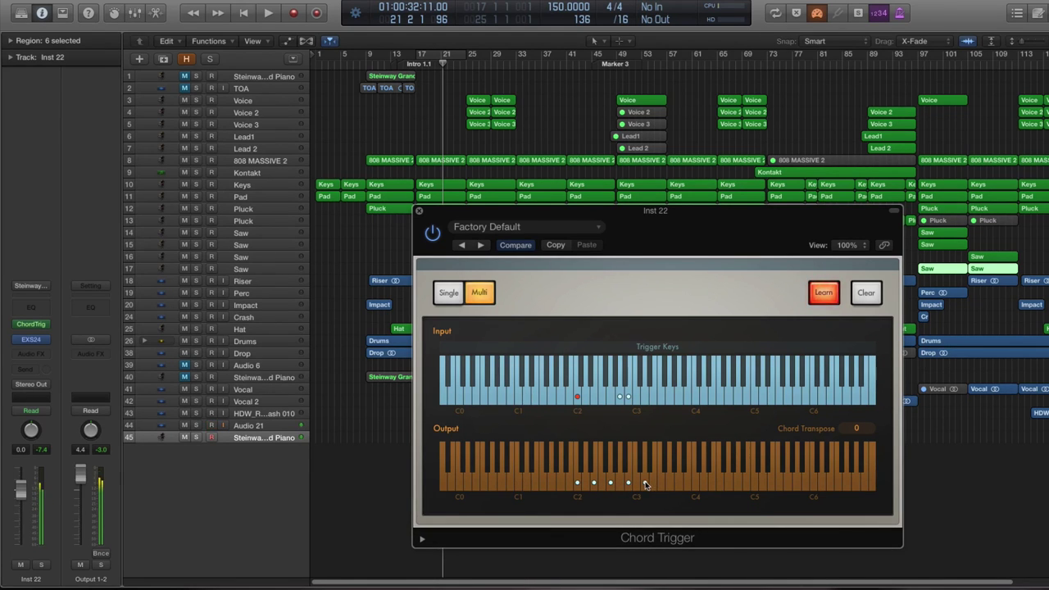
{"action": "left_click", "coordinate": [588, 402]}
{"action": "left_click", "coordinate": [603, 485]}
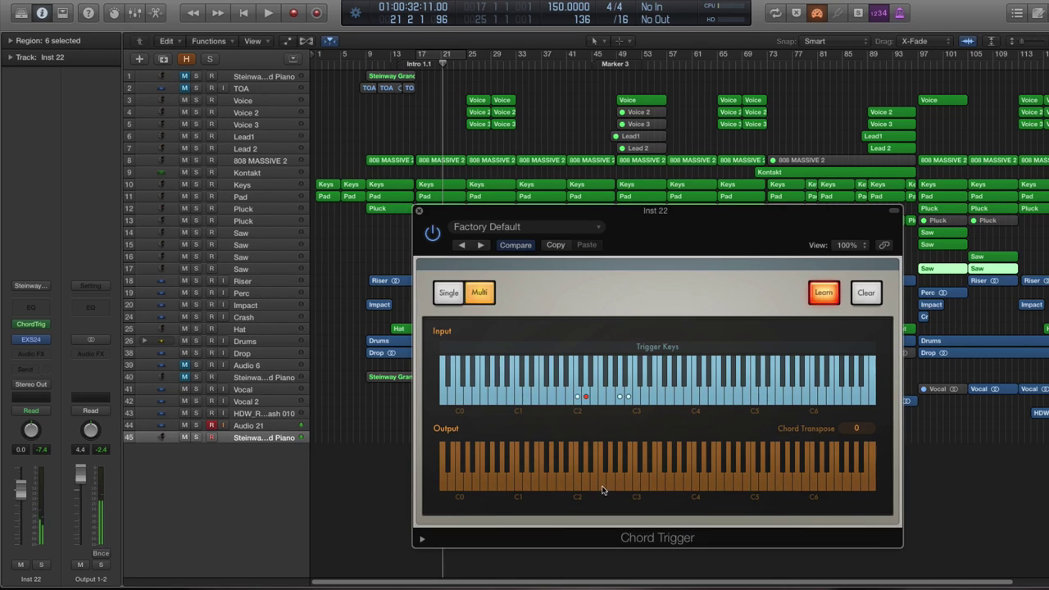
{"action": "left_click", "coordinate": [619, 483]}
{"action": "left_click", "coordinate": [636, 483]}
{"action": "left_click", "coordinate": [653, 484]}
Step: Give the third key a four-note chord and the fourth a three-note chord, then end Learn
{"action": "left_click", "coordinate": [593, 399]}
{"action": "left_click", "coordinate": [619, 484]}
{"action": "left_click", "coordinate": [637, 485]}
{"action": "left_click", "coordinate": [654, 484]}
{"action": "left_click", "coordinate": [672, 485]}
{"action": "left_click", "coordinate": [602, 399]}
{"action": "left_click", "coordinate": [619, 484]}
{"action": "left_click", "coordinate": [637, 485]}
{"action": "left_click", "coordinate": [653, 485]}
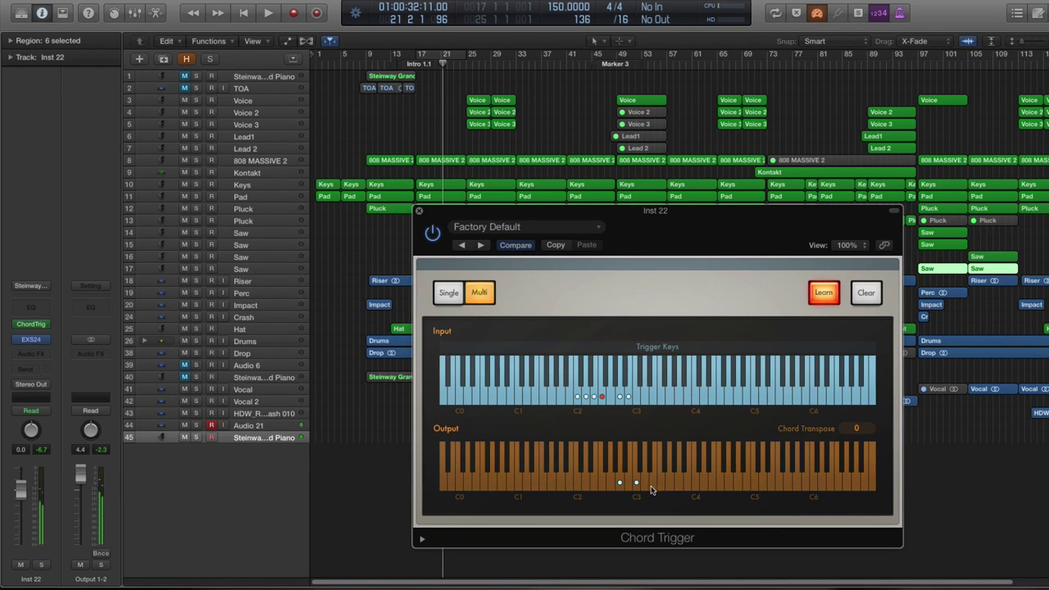
{"action": "left_click", "coordinate": [826, 296]}
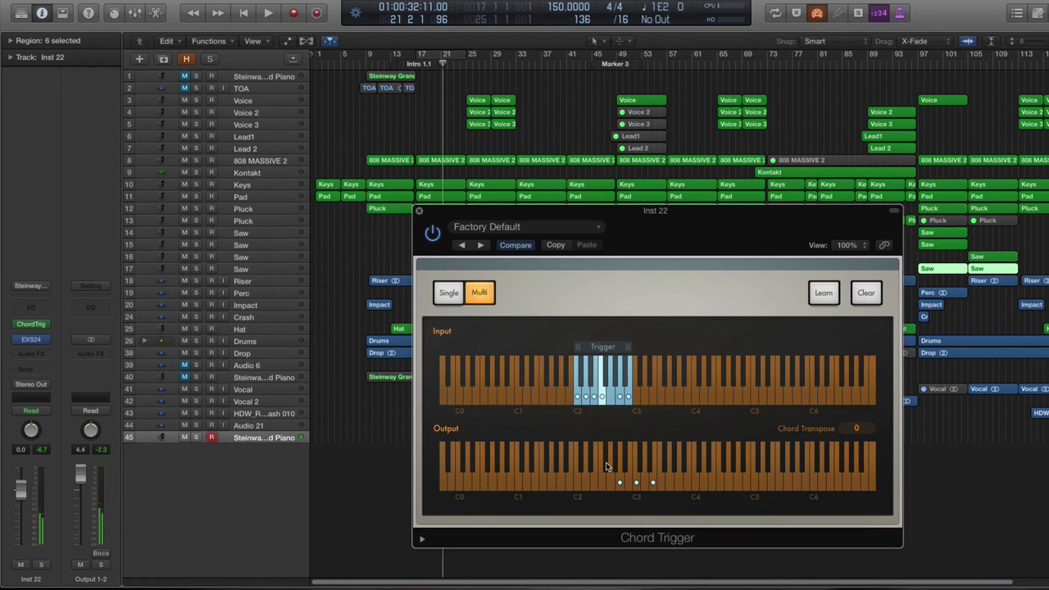
Step: Test one of the newly learned trigger keys and open the instrument plug-in list
{"action": "left_click", "coordinate": [604, 361]}
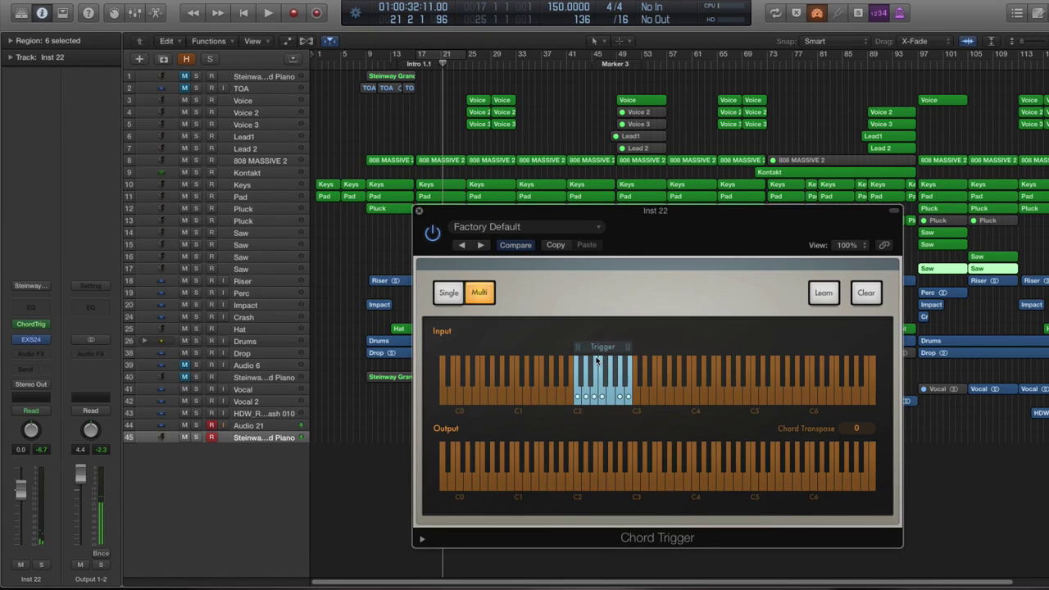
{"action": "left_click", "coordinate": [47, 340]}
Step: Replace the piano with ES2 in stereo and load the Synth Pads Glass Pad preset
{"action": "mouse_move", "coordinate": [64, 420]}
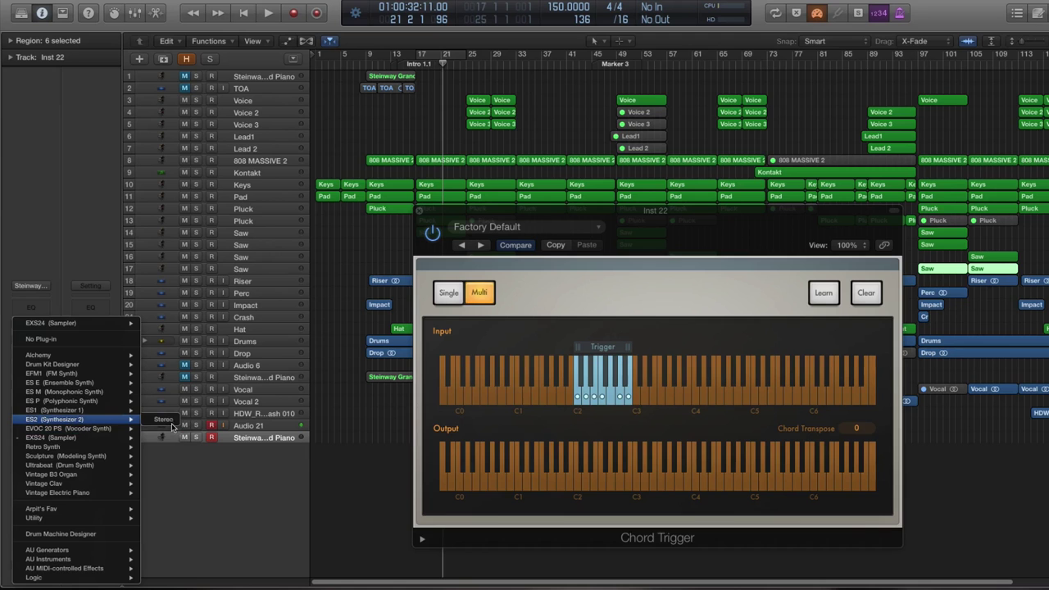
{"action": "left_click", "coordinate": [168, 421]}
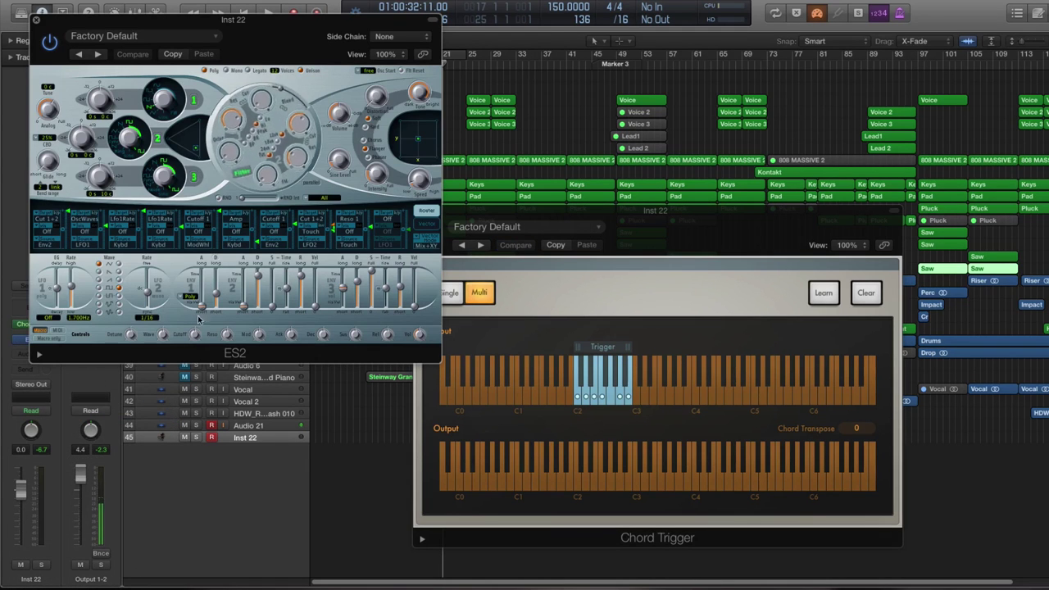
{"action": "left_click", "coordinate": [123, 36]}
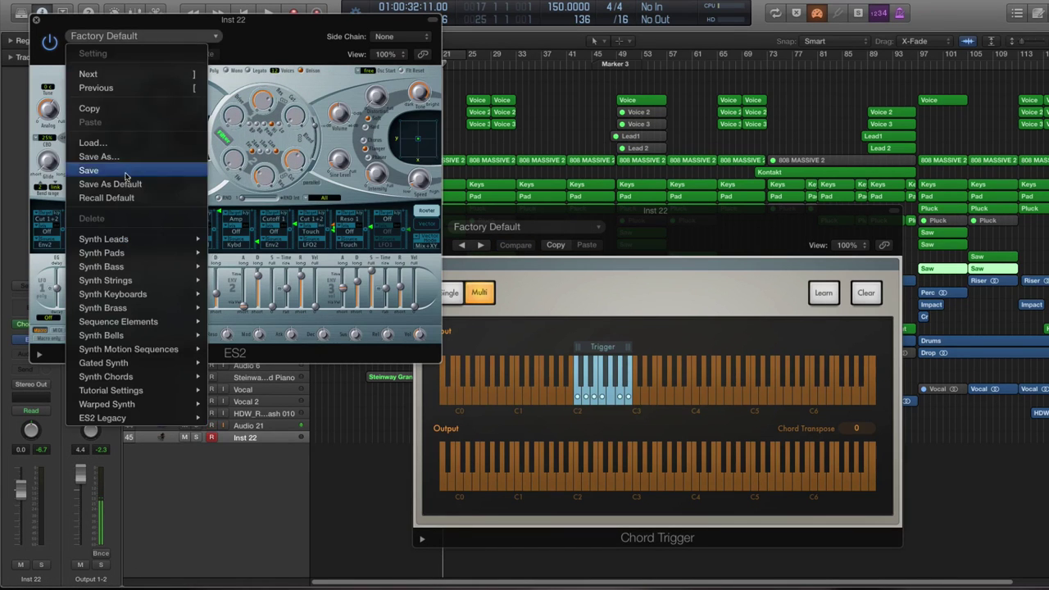
{"action": "mouse_move", "coordinate": [127, 253]}
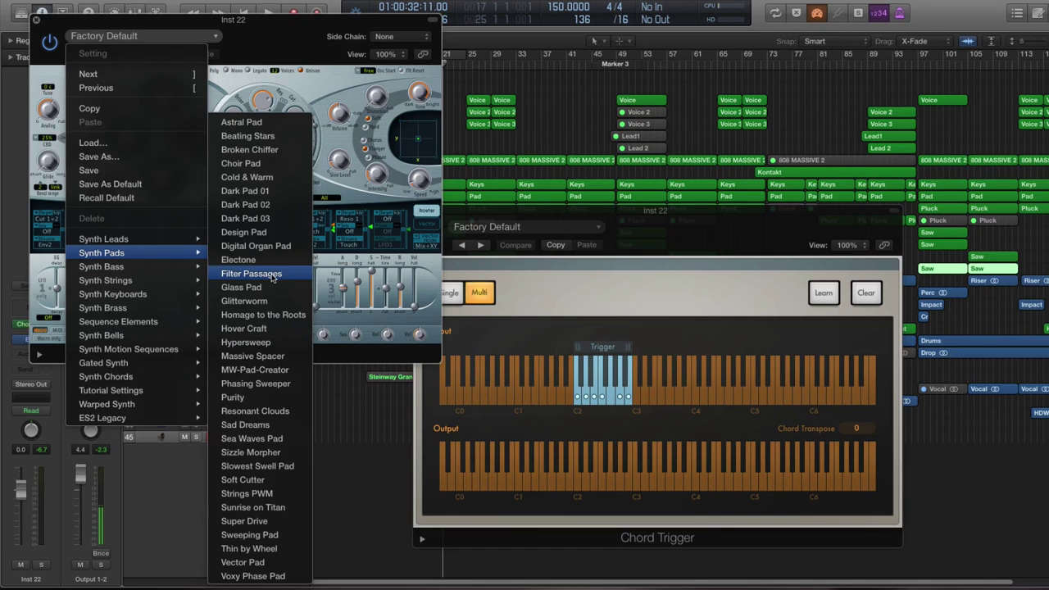
{"action": "left_click", "coordinate": [270, 287]}
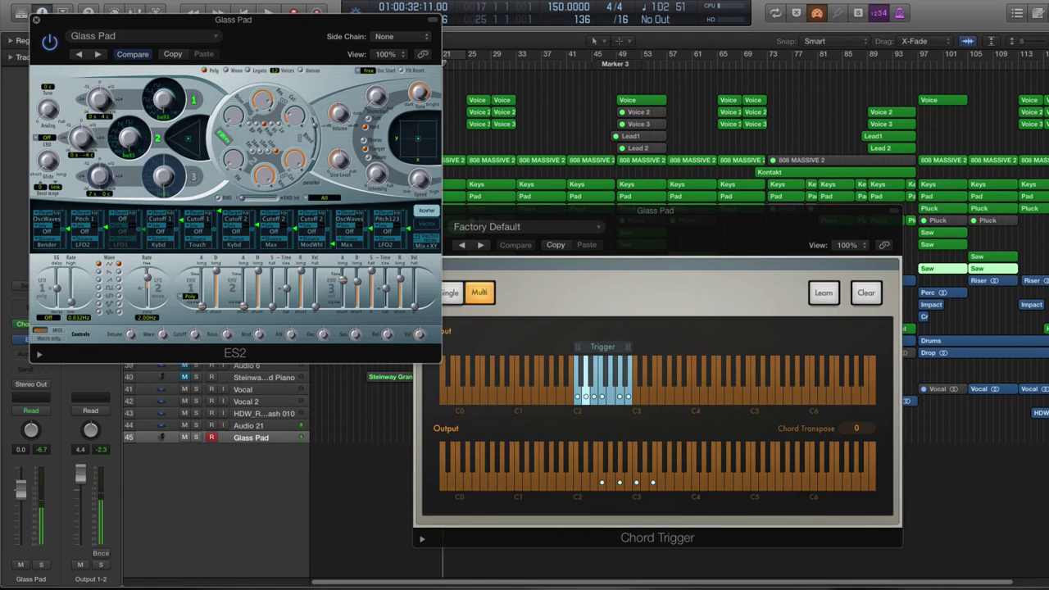
Step: Step through Glitterworm and Hover Craft presets, settling on Homage to the Roots
{"action": "left_click", "coordinate": [98, 54]}
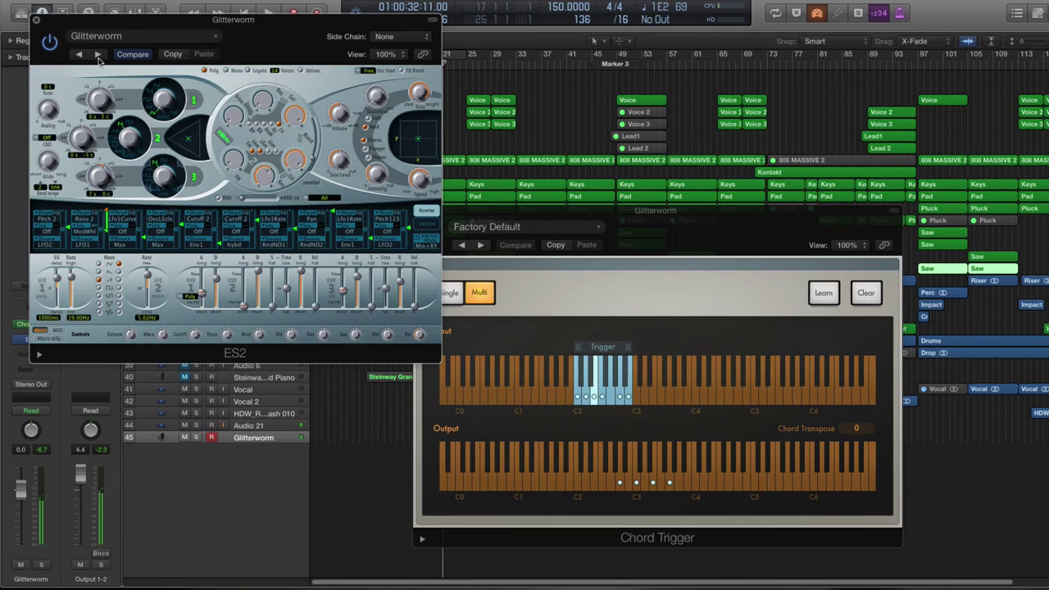
{"action": "left_click", "coordinate": [97, 55]}
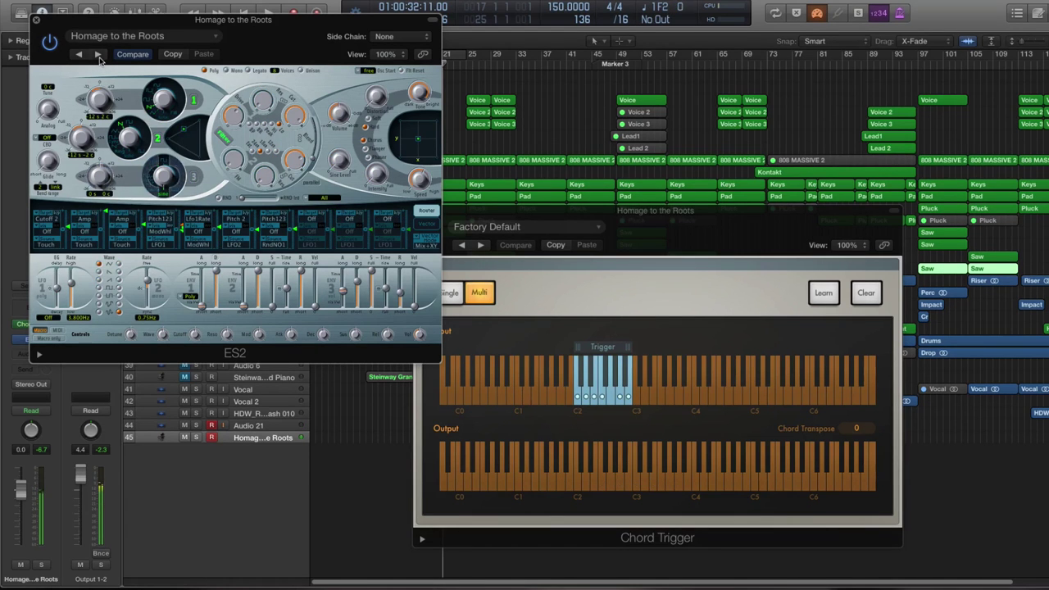
{"action": "left_click", "coordinate": [97, 55]}
{"action": "left_click", "coordinate": [80, 54]}
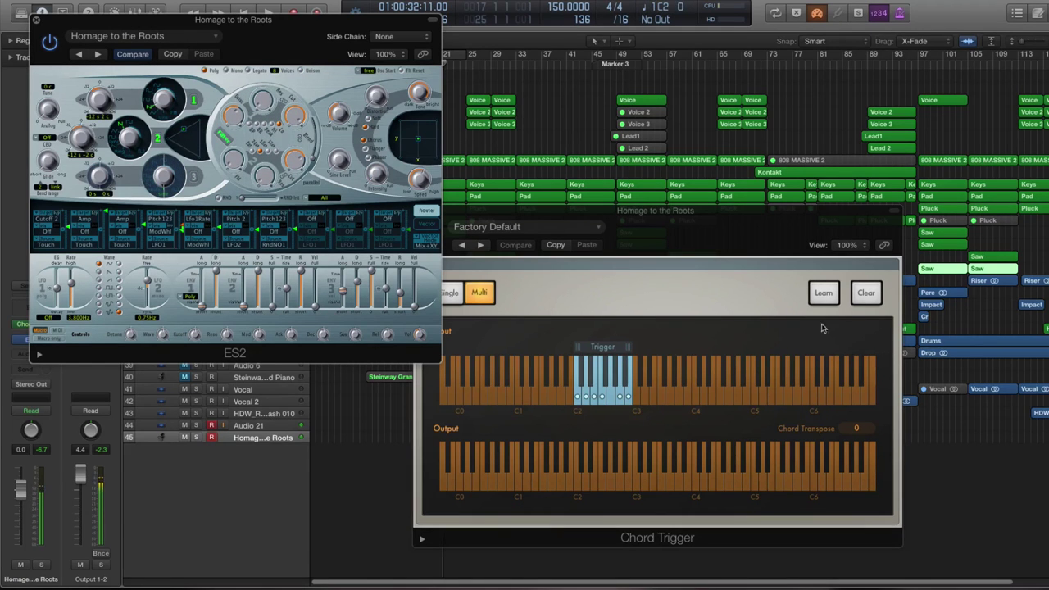
Step: Enter 12 in the Chord Trigger's Chord Transpose field
{"action": "double_click", "coordinate": [852, 430]}
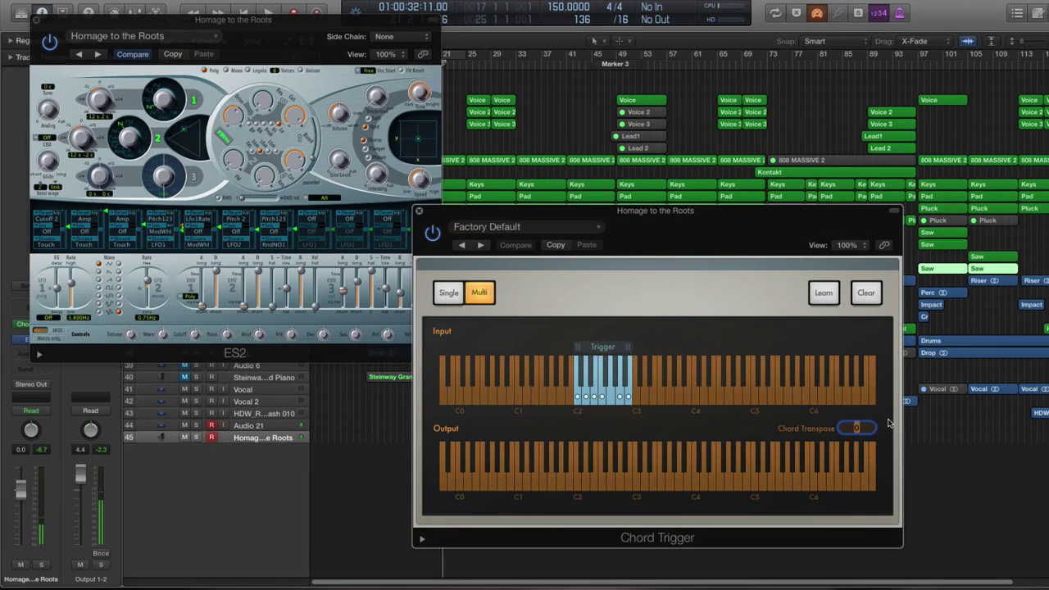
{"action": "type", "text": "12"}
{"action": "key", "text": "Return"}
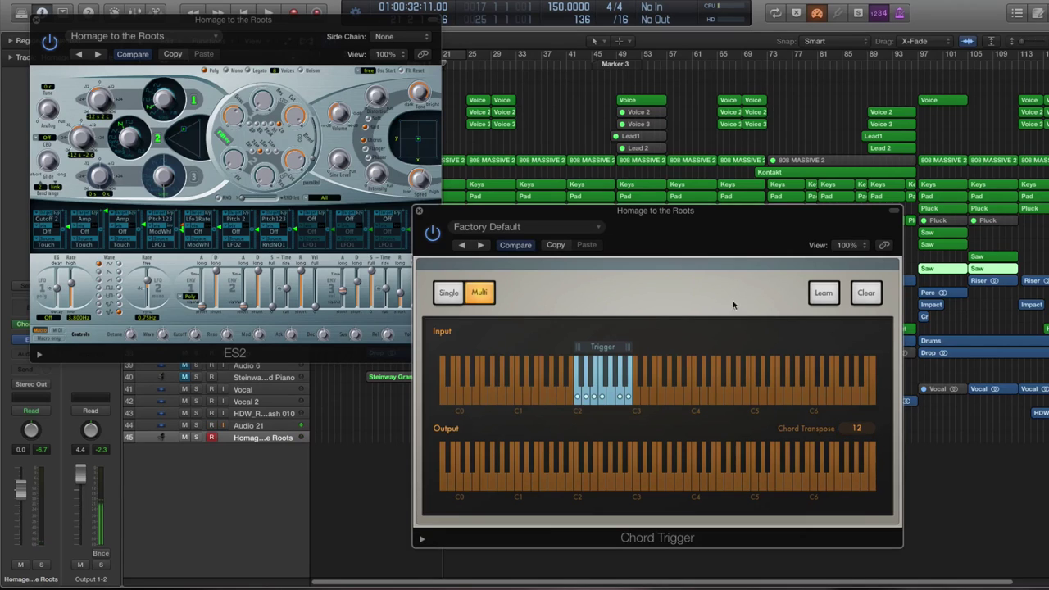